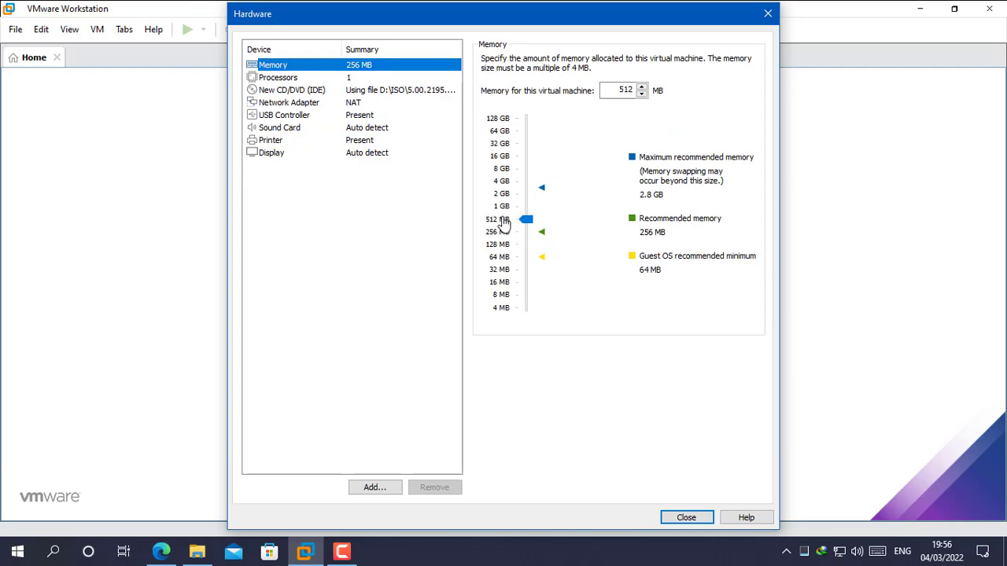
# Confirm 512 MB of memory for the Windows 2000 – Longhorn 3683 VM and power it on.
pyautogui.click(686, 517)
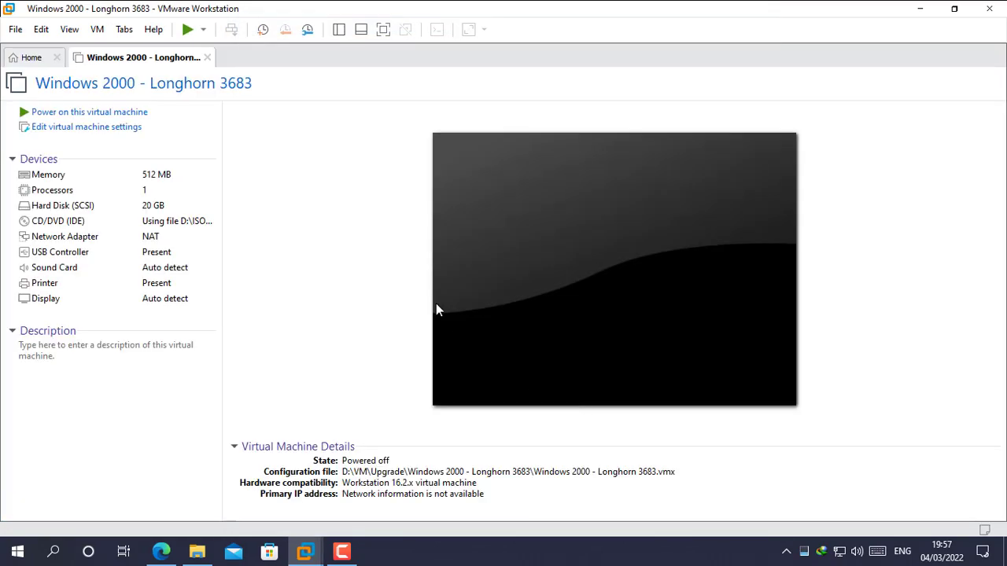
pyautogui.click(187, 29)
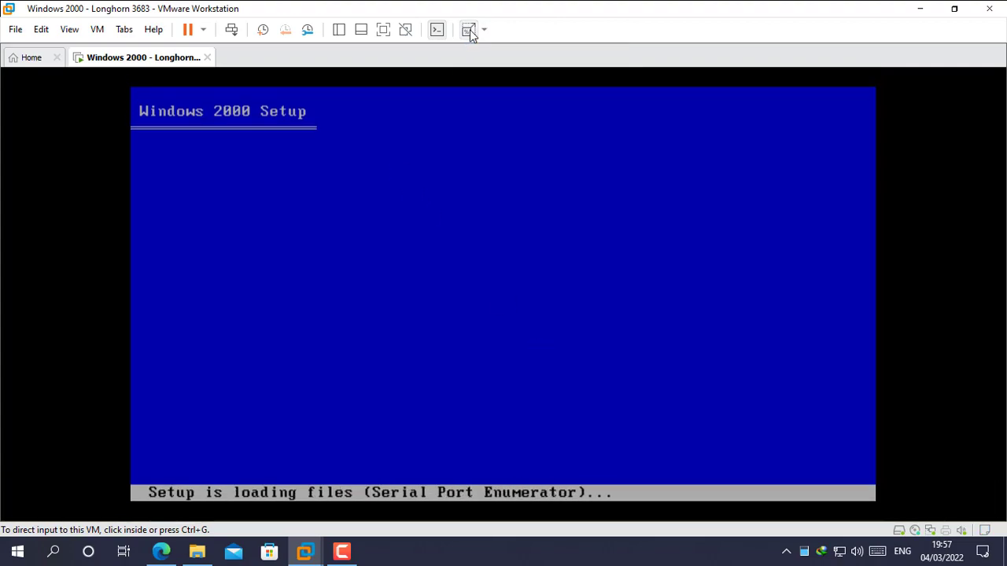
# Switch the VM to full screen, start Windows 2000 text-mode setup and accept the licence with F8.
pyautogui.click(468, 30)
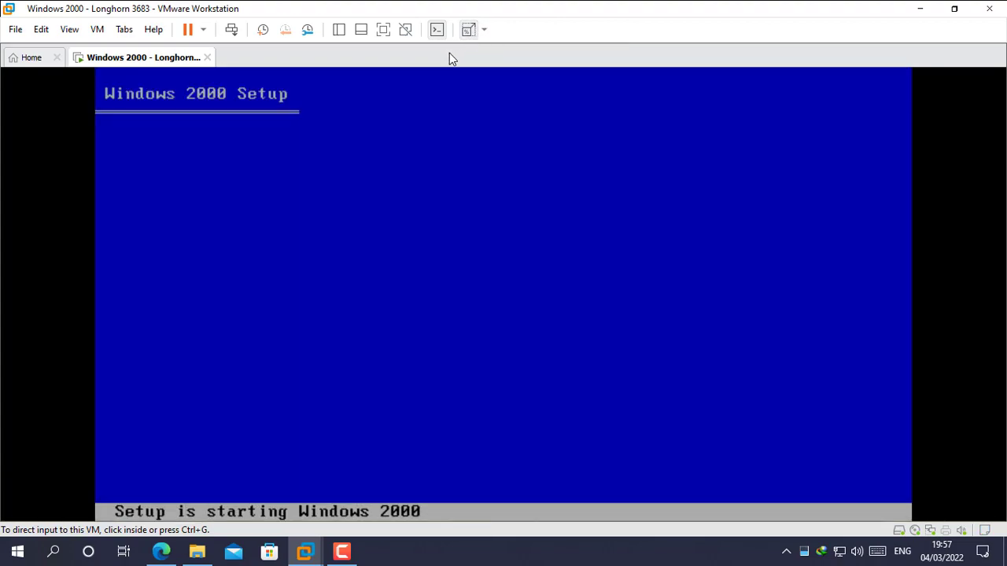
pyautogui.click(383, 30)
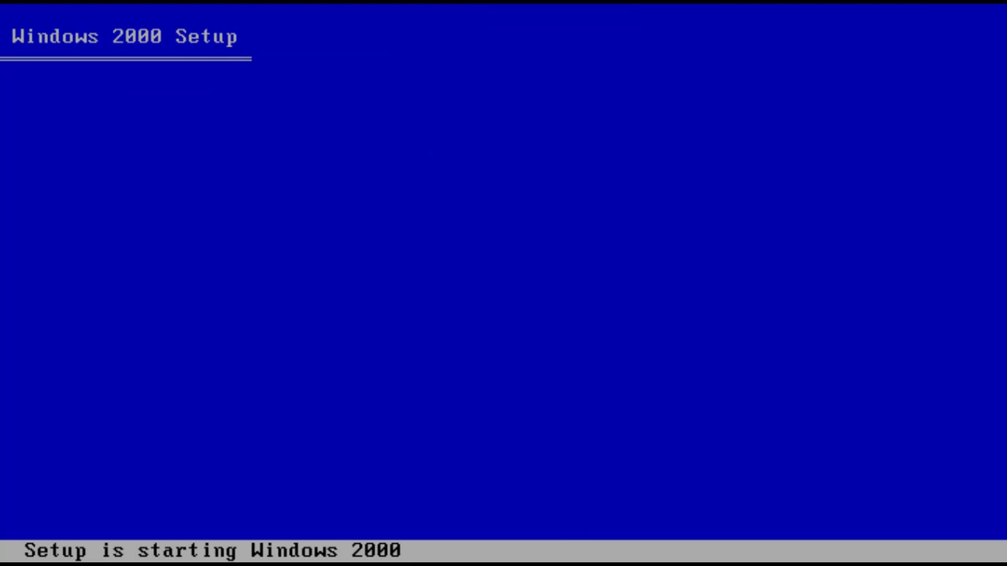
pyautogui.hotkey('ctrl', 'alt')
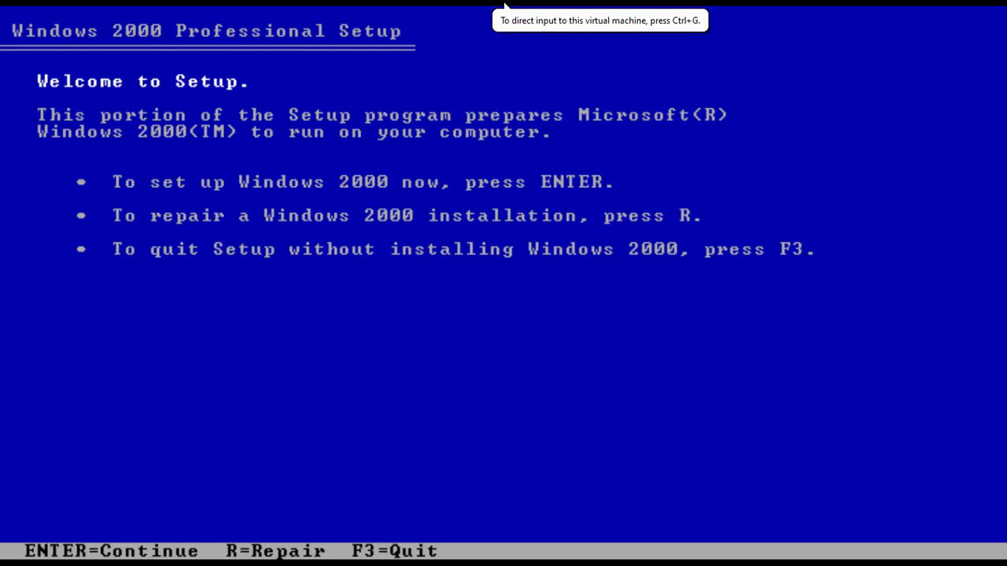
pyautogui.hotkey('ctrl', 'g')
pyautogui.press('Return')
pyautogui.press('F8')
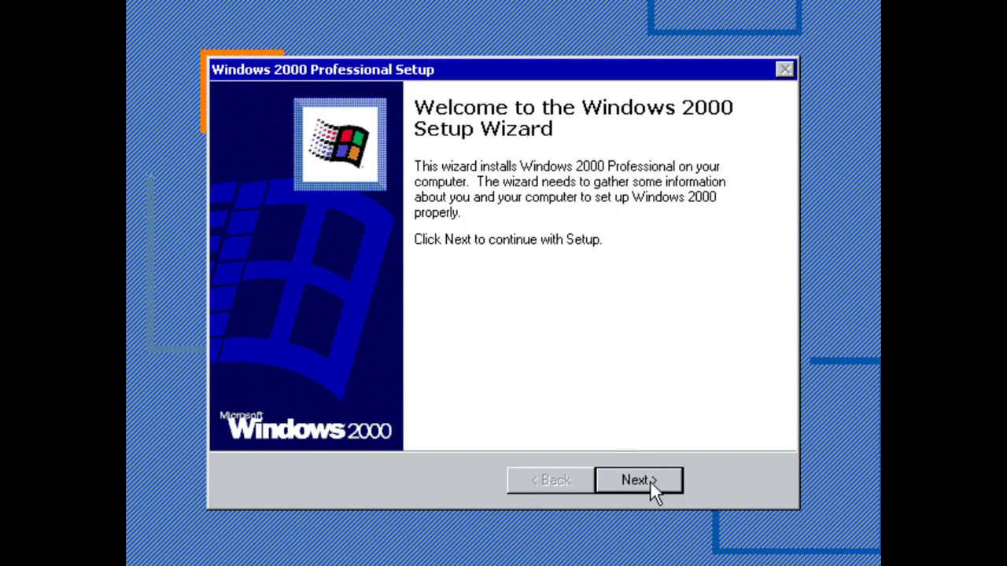
# Continue past the graphical Windows 2000 Setup welcome page to device installation.
pyautogui.click(651, 482)
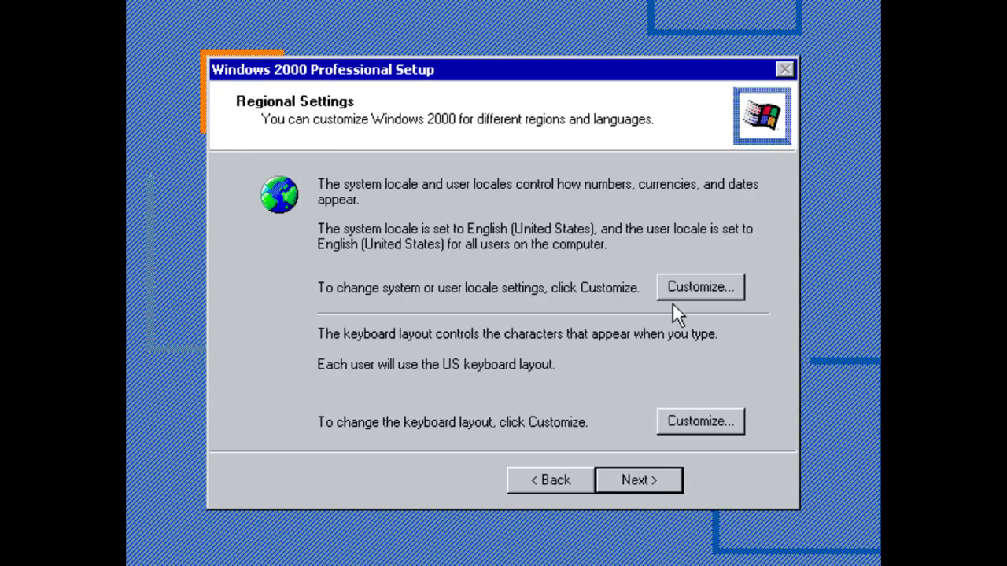
# Set the locale to English (Ireland) and remove the extra input locale.
pyautogui.click(699, 287)
pyautogui.click(326, 157)
pyautogui.scroll(4, 575, 254)
pyautogui.click(551, 258)
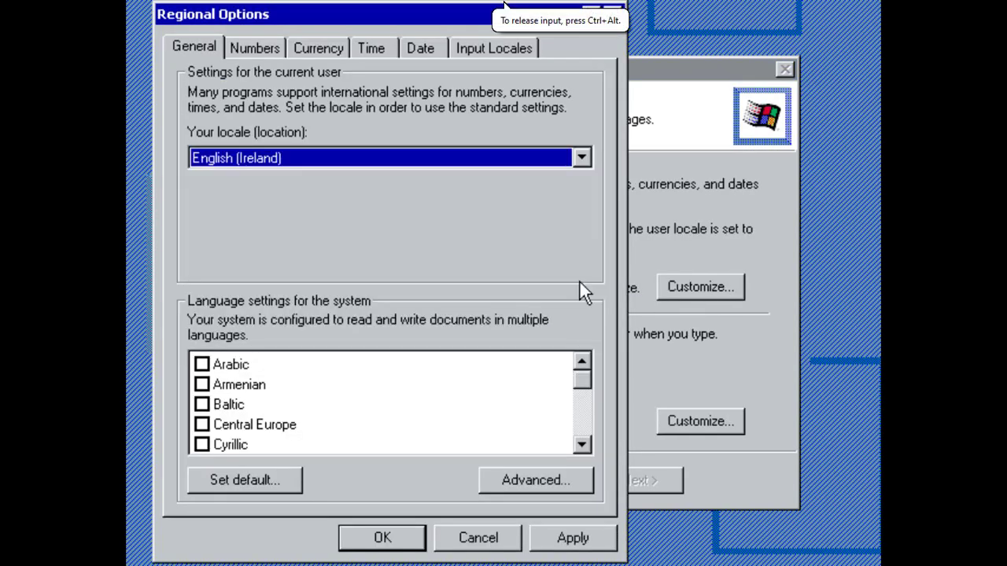
pyautogui.click(493, 48)
pyautogui.click(270, 149)
pyautogui.click(391, 207)
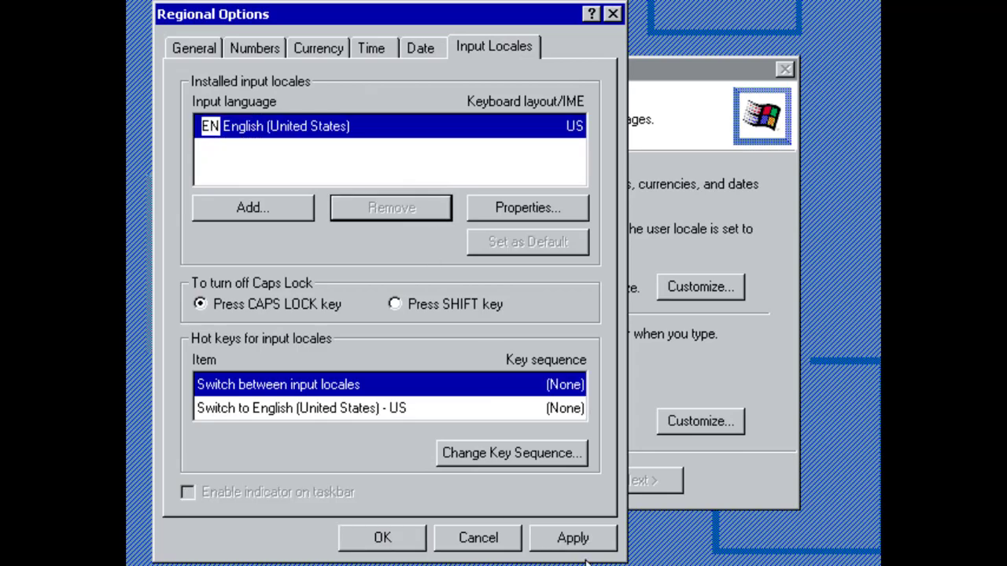
pyautogui.click(382, 538)
pyautogui.click(669, 481)
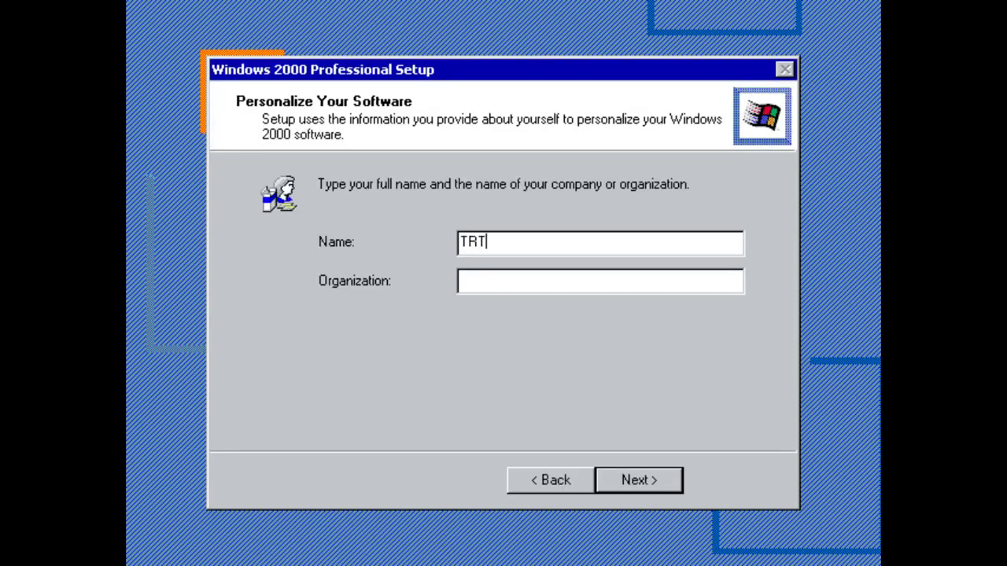
# Enter the owner name and the Windows 2000 product key.
pyautogui.press('Return')
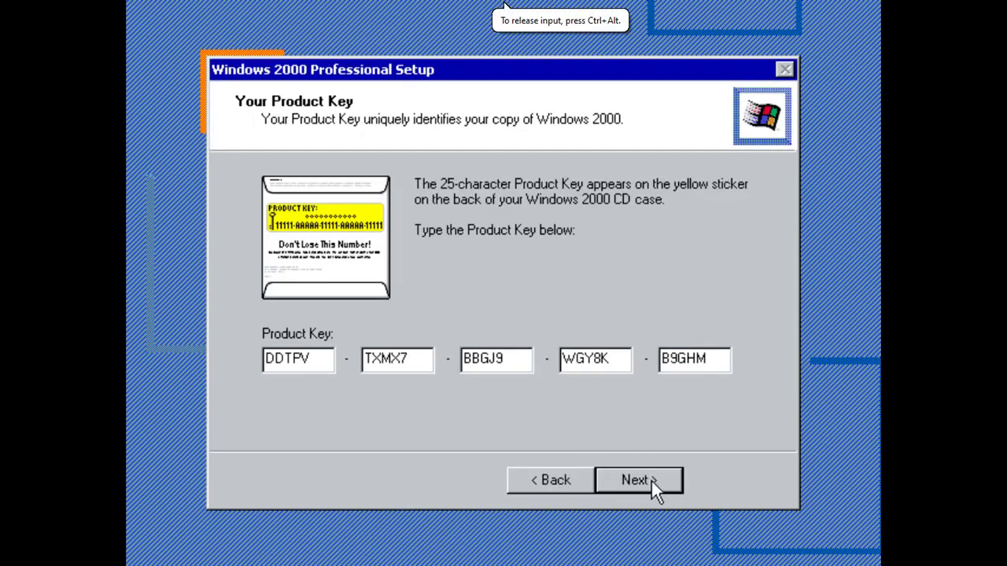
pyautogui.click(650, 479)
# Choose the GMT+07:00 Bangkok, Hanoi, Jakarta time zone and continue to networking.
pyautogui.click(718, 322)
pyautogui.scroll(-10, 729, 363)
pyautogui.click(682, 385)
pyautogui.click(645, 481)
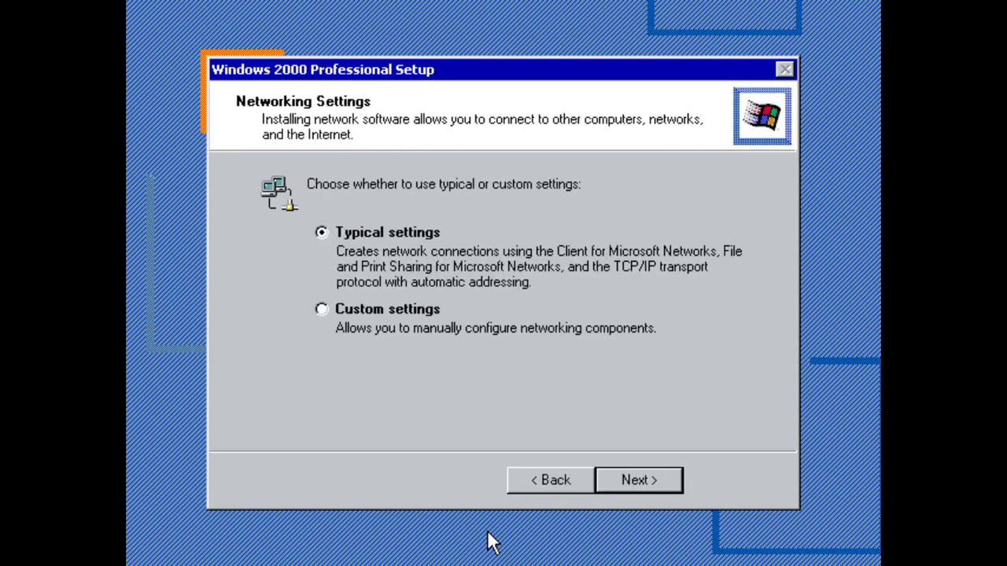
# Accept typical networking and the default workgroup, then finish Setup and restart.
pyautogui.click(664, 478)
pyautogui.click(664, 478)
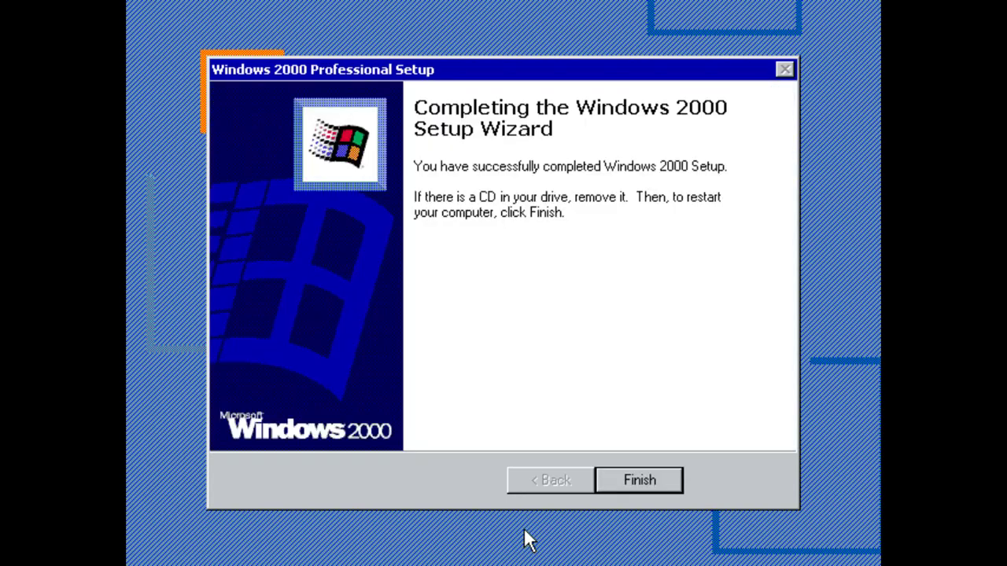
pyautogui.click(653, 481)
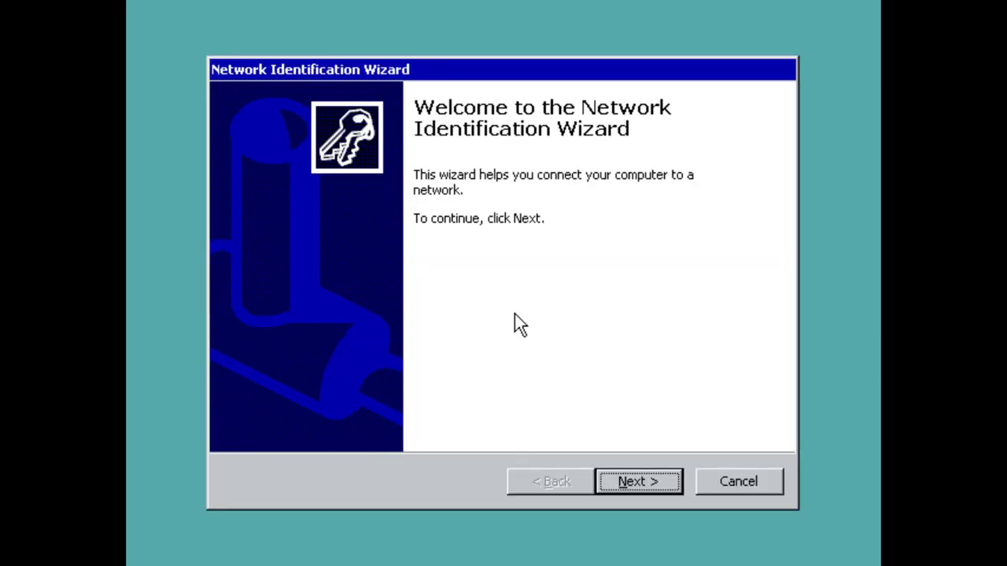
# Complete the Network Identification Wizard and close the Getting Started window.
pyautogui.click(633, 488)
pyautogui.click(630, 477)
pyautogui.click(630, 479)
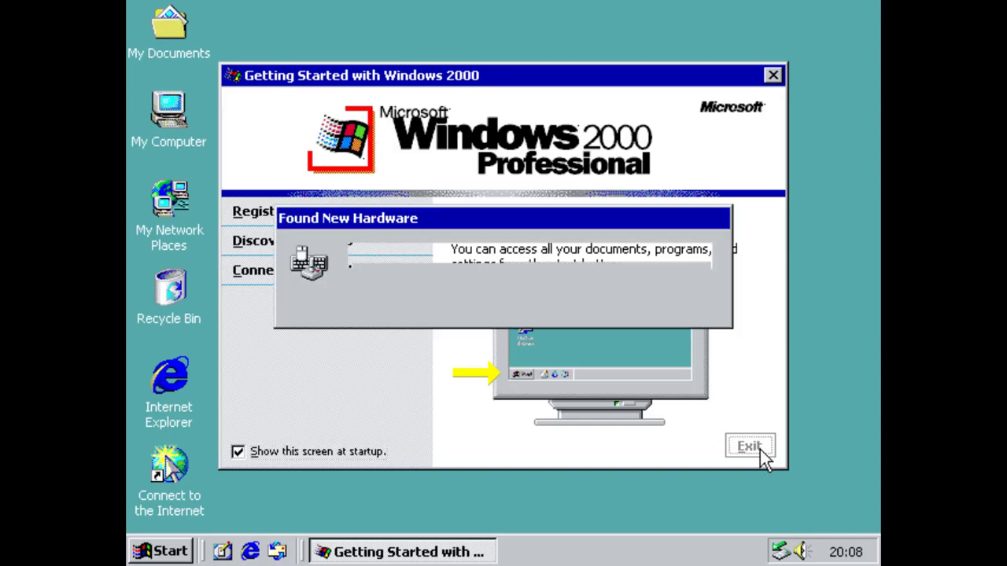
pyautogui.click(748, 447)
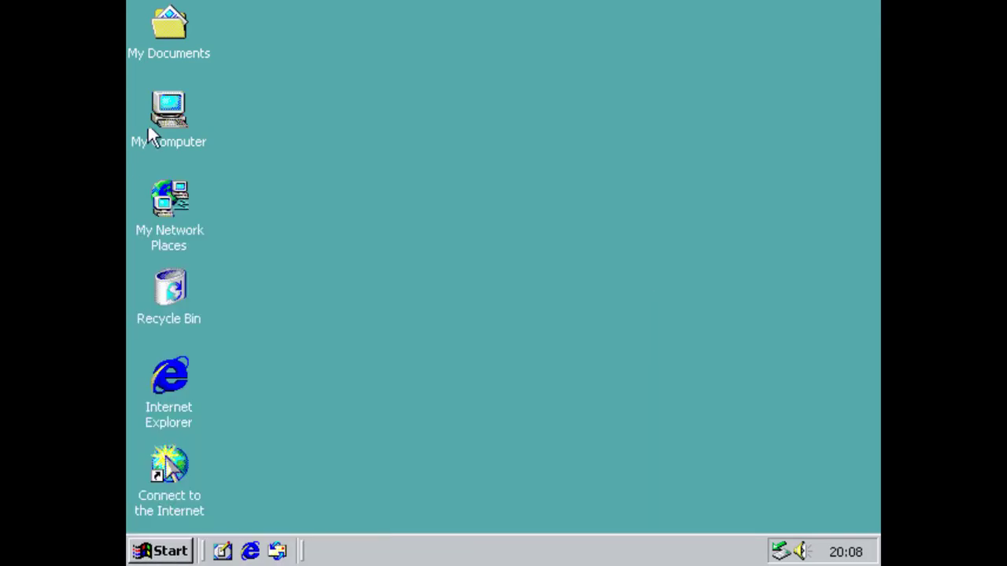
# Check My Computer's system properties and run winver to view the Windows version.
pyautogui.rightClick(168, 118)
pyautogui.click(289, 324)
pyautogui.click(602, 518)
pyautogui.press('super+r')
pyautogui.write('winver')
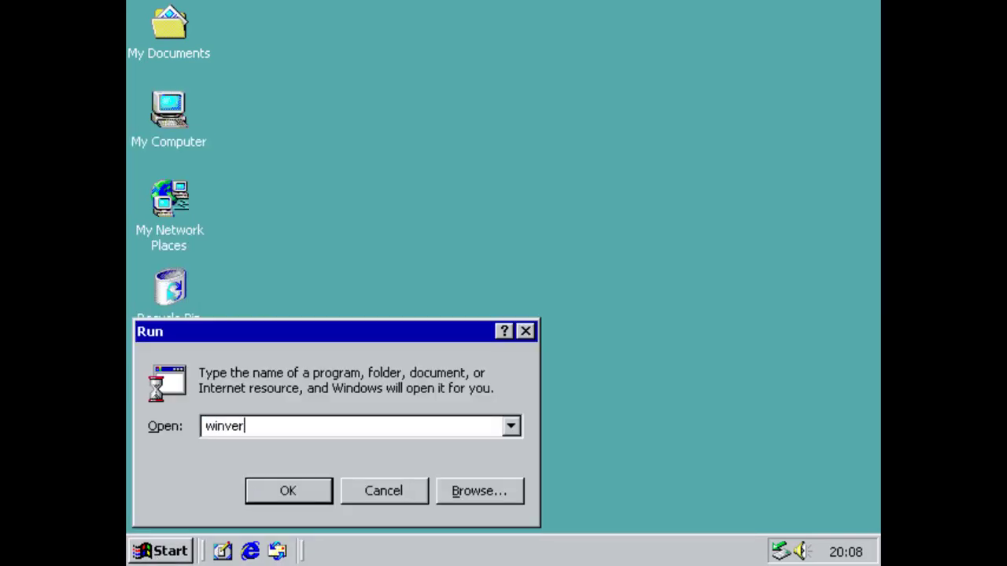
pyautogui.press('Return')
pyautogui.click(617, 403)
# Mount VMwareDrivers.iso on the VM's CD/DVD drive through VM Settings.
pyautogui.hotkey('ctrl', 'alt')
pyautogui.click(209, 10)
pyautogui.click(264, 197)
pyautogui.click(270, 110)
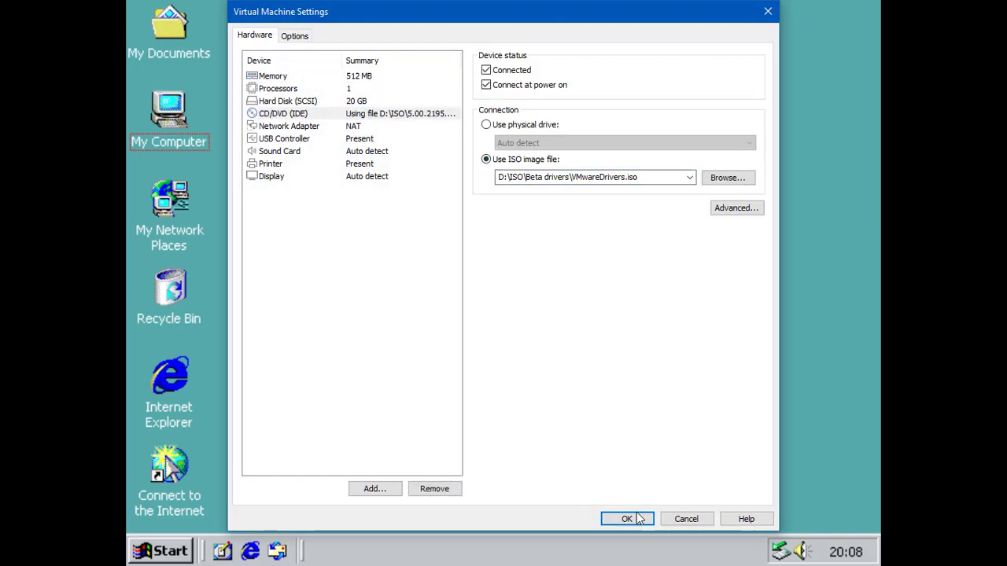
pyautogui.click(632, 516)
pyautogui.click(623, 410)
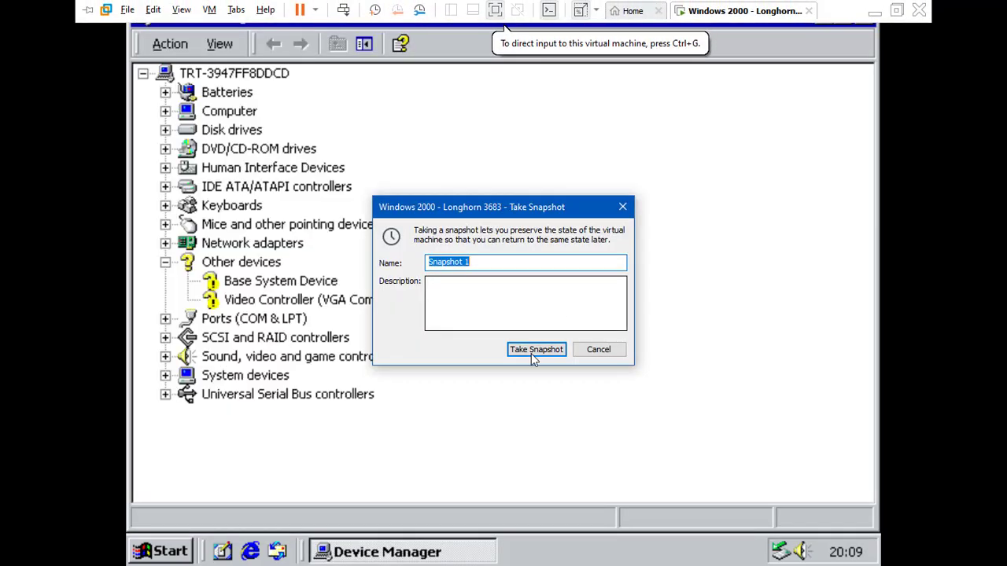
pyautogui.click(533, 351)
# Start a driver update for the Video Controller, choosing to install from a disk.
pyautogui.rightClick(244, 300)
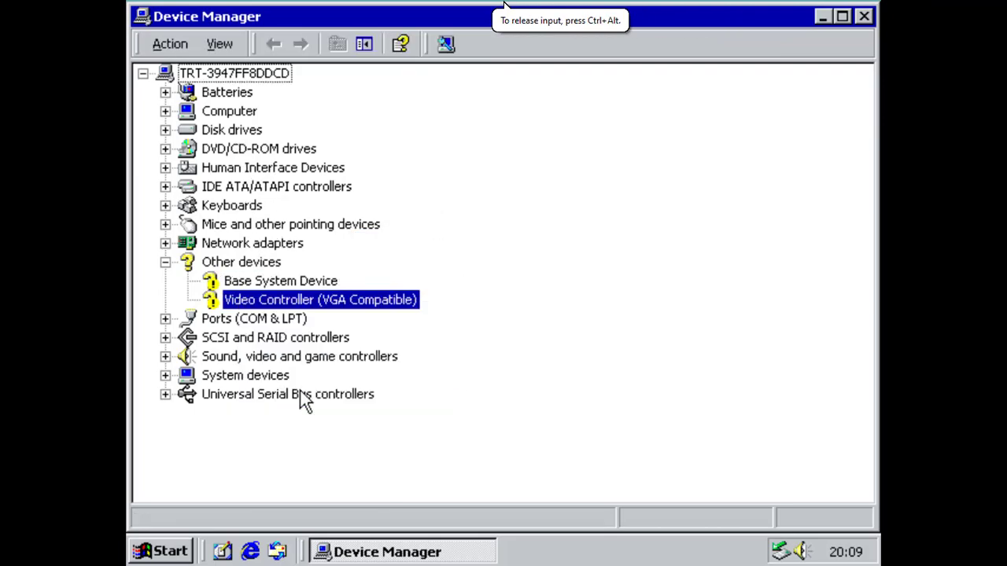
pyautogui.click(304, 394)
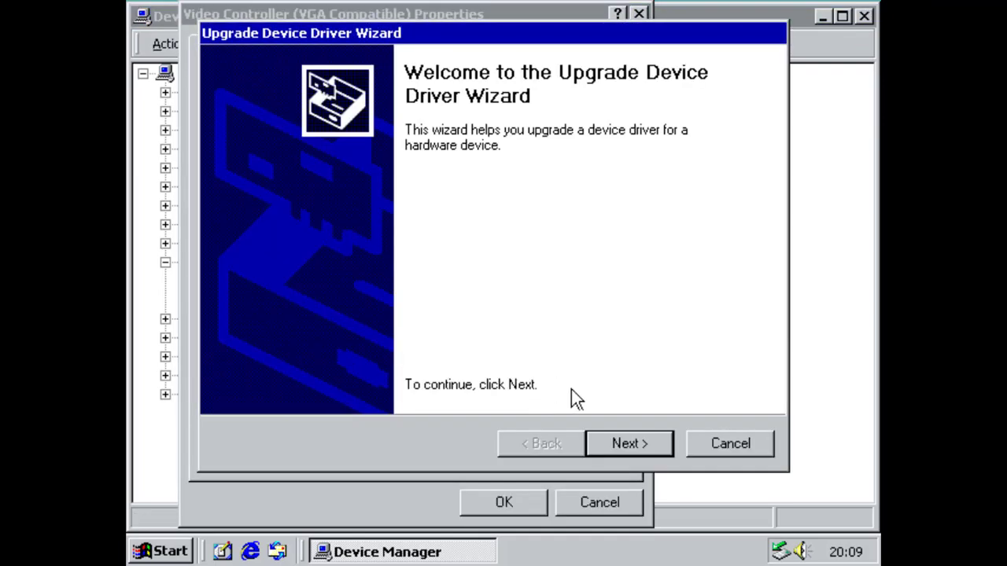
pyautogui.press('Return')
pyautogui.press('Down')
pyautogui.click(628, 443)
pyautogui.click(627, 443)
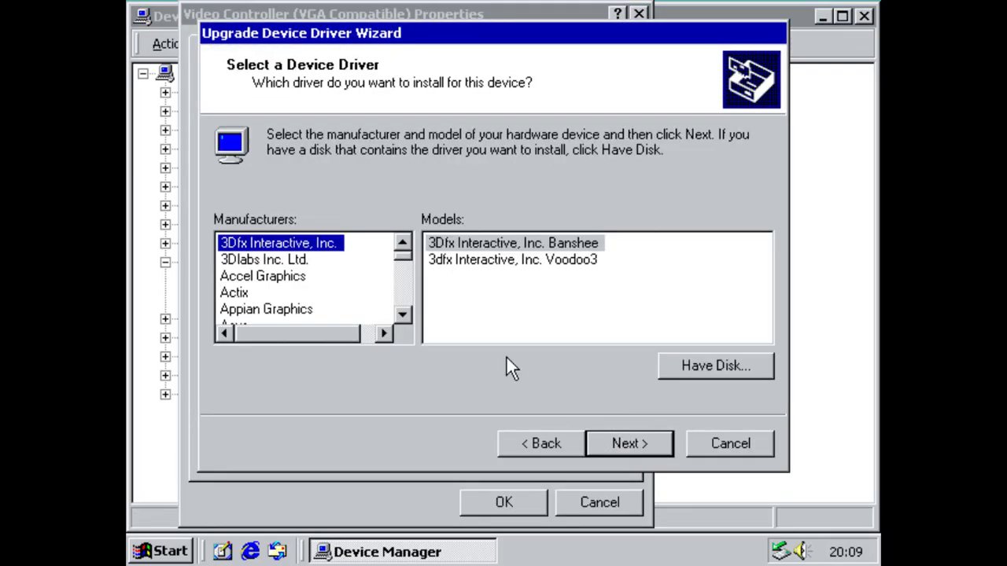
pyautogui.click(688, 363)
# Install the VMware SVGA II driver from D:\Drivers\6.5\SVGA\vmx_svga.inf.
pyautogui.click(681, 354)
pyautogui.doubleClick(420, 222)
pyautogui.doubleClick(386, 203)
pyautogui.doubleClick(370, 240)
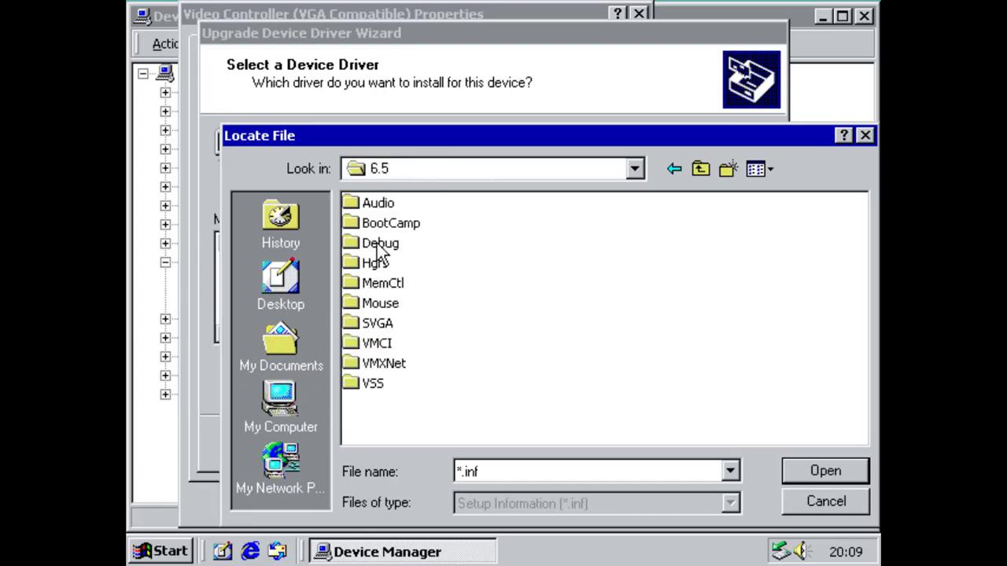
pyautogui.doubleClick(373, 319)
pyautogui.click(391, 203)
pyautogui.press('Return')
pyautogui.press('Return')
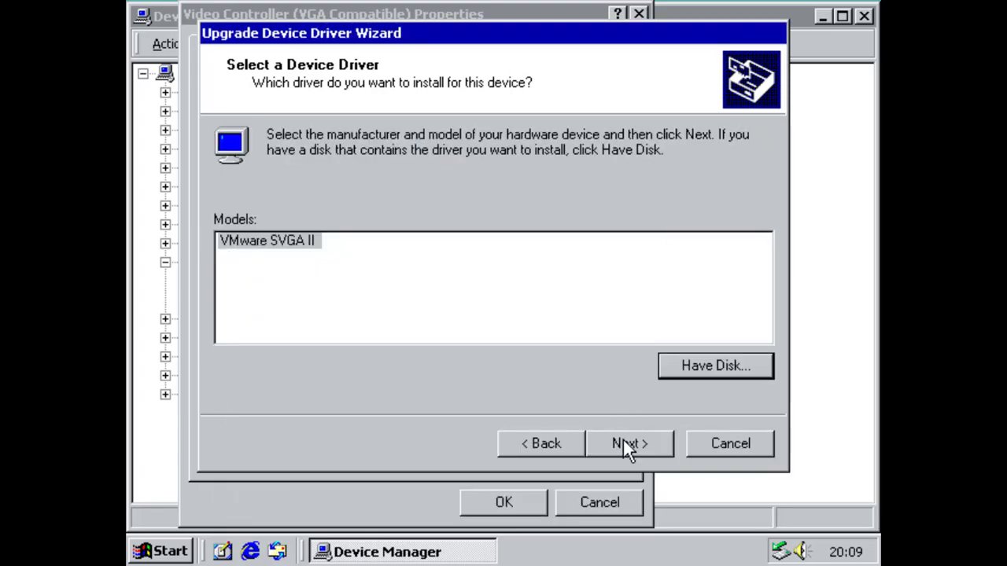
pyautogui.click(628, 443)
pyautogui.press('Return')
pyautogui.click(508, 502)
# Set the display resolution to 1366x768 and keep it.
pyautogui.click(863, 16)
pyautogui.click(631, 46)
pyautogui.moveTo(554, 387); pyautogui.dragTo(578, 387)
pyautogui.click(460, 501)
pyautogui.click(494, 351)
# Restart Windows 2000 from the Start menu's Shut Down dialog.
pyautogui.rightClick(291, 219)
pyautogui.click(24, 556)
pyautogui.click(101, 533)
pyautogui.click(472, 228)
pyautogui.click(464, 261)
pyautogui.click(488, 307)
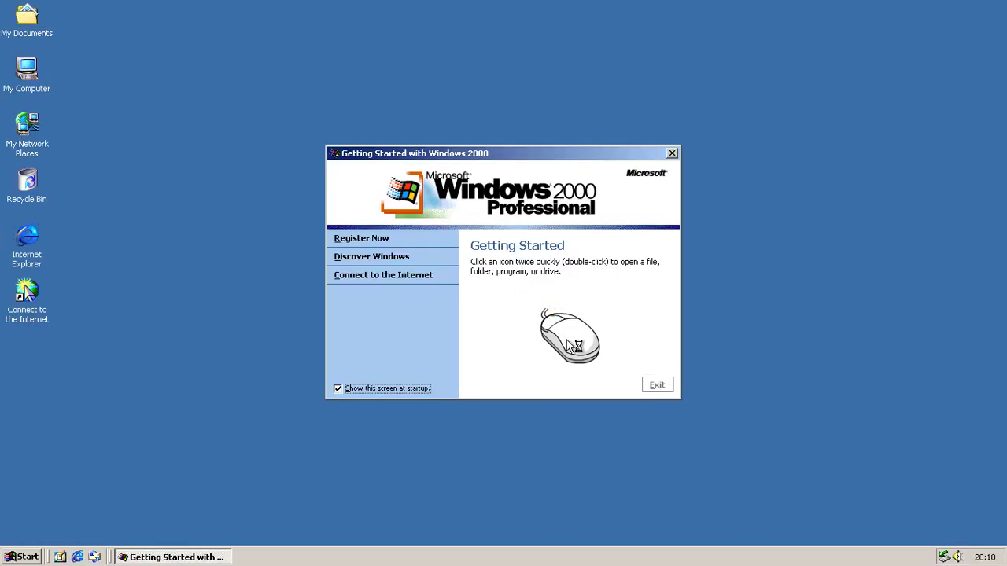
# Confirm About Windows shows Build 2195 Service Pack 4, then close it.
pyautogui.hotkey('alt', 'F4')
pyautogui.press('super')
pyautogui.press('super+Pause')
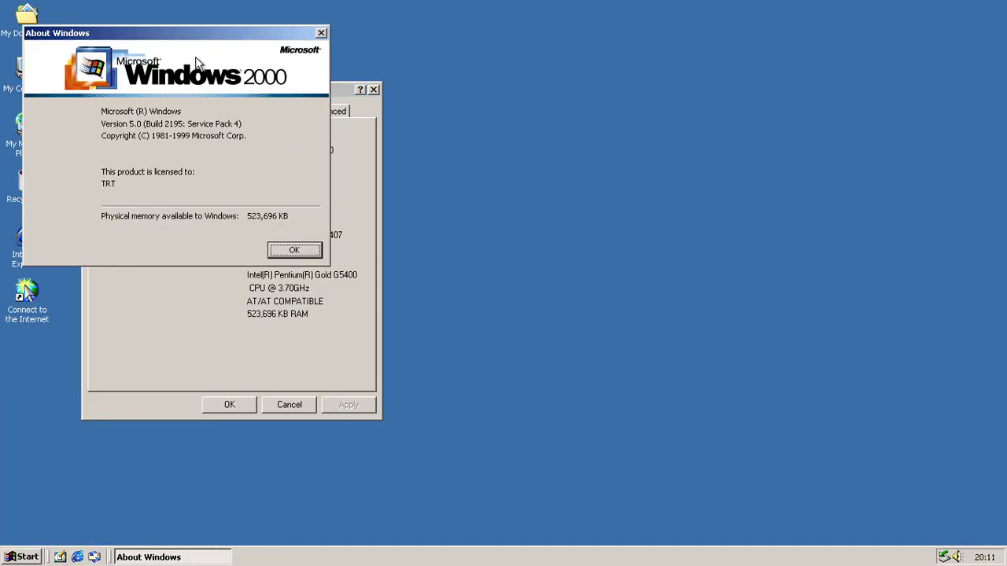
pyautogui.moveTo(214, 40); pyautogui.dragTo(743, 87)
pyautogui.click(818, 295)
# Point the VM's CD/DVD drive at the build 3683 ISO in VM Settings.
pyautogui.press('Escape')
pyautogui.hotkey('ctrl', 'alt')
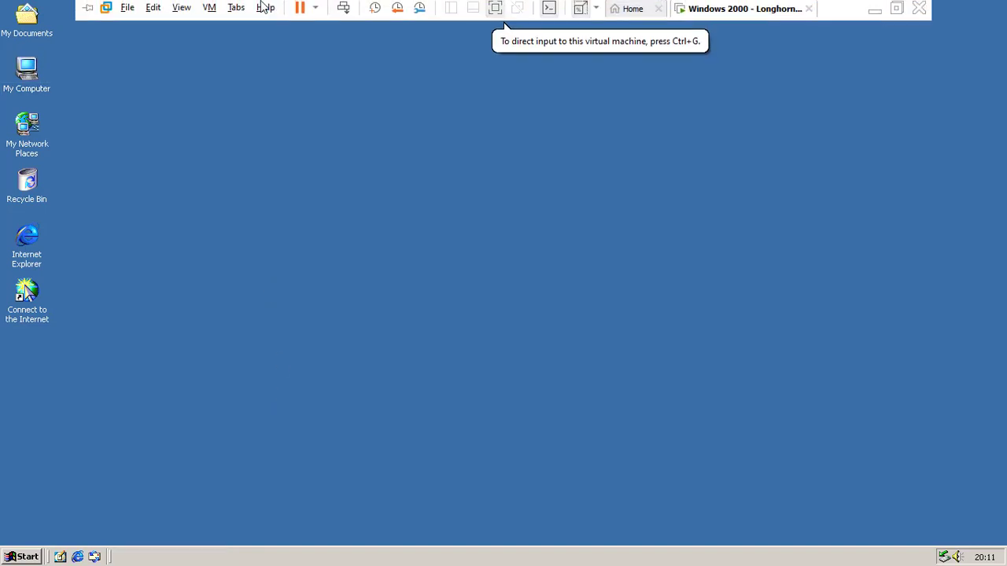
pyautogui.hotkey('ctrl', 'd')
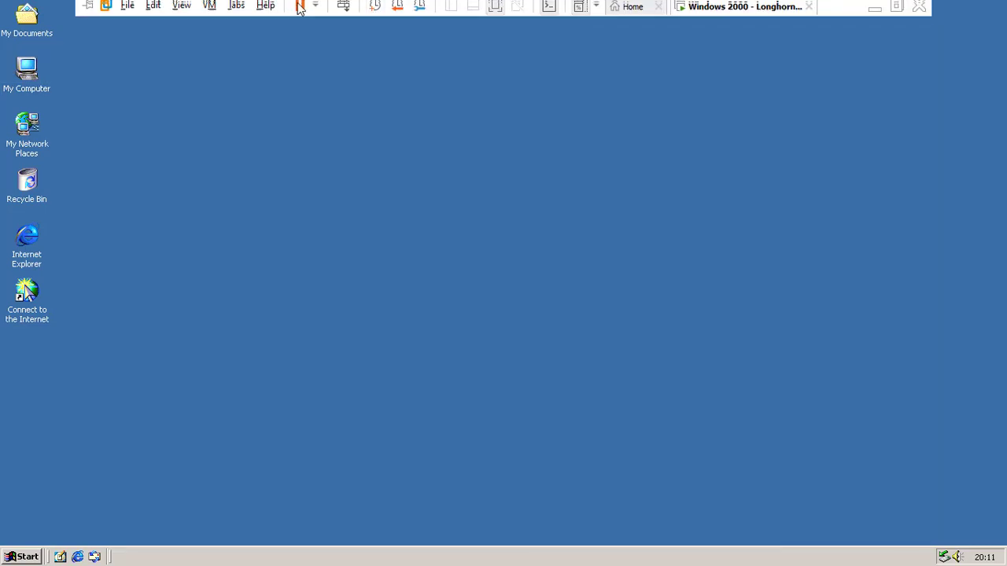
pyautogui.click(409, 115)
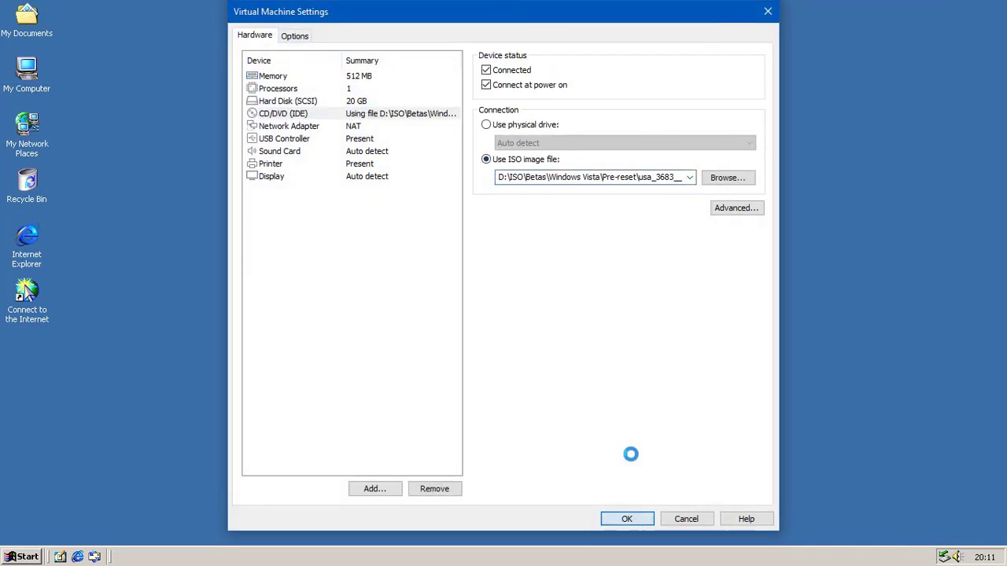
pyautogui.click(627, 518)
pyautogui.click(272, 252)
# Refresh My Computer and launch Setup from the CD drive.
pyautogui.rightClick(273, 251)
pyautogui.press('Escape')
pyautogui.doubleClick(26, 80)
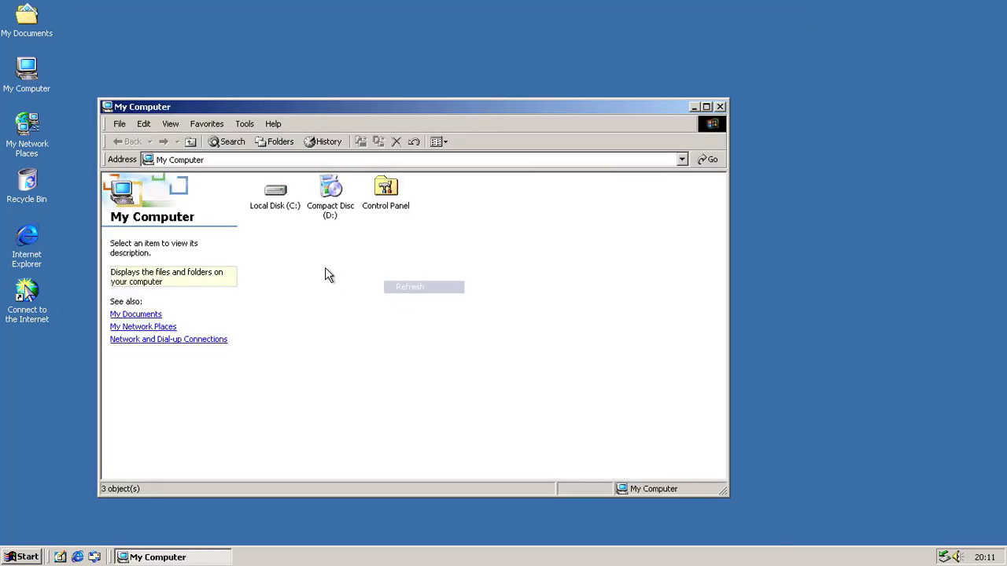
pyautogui.click(725, 105)
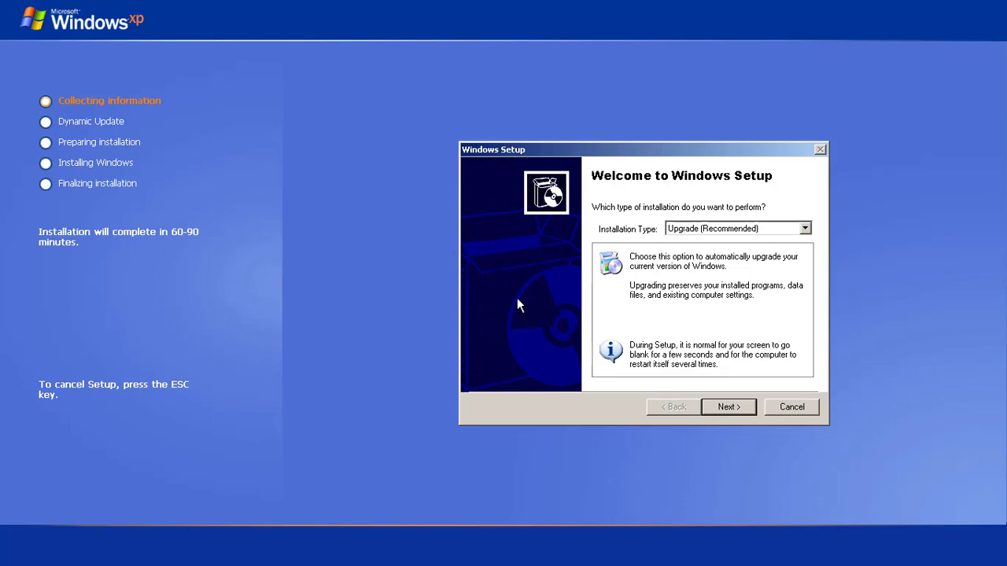
# Choose Upgrade (Recommended), accept the licence agreement and enter the Longhorn product key.
pyautogui.click(728, 407)
pyautogui.click(578, 360)
pyautogui.click(725, 405)
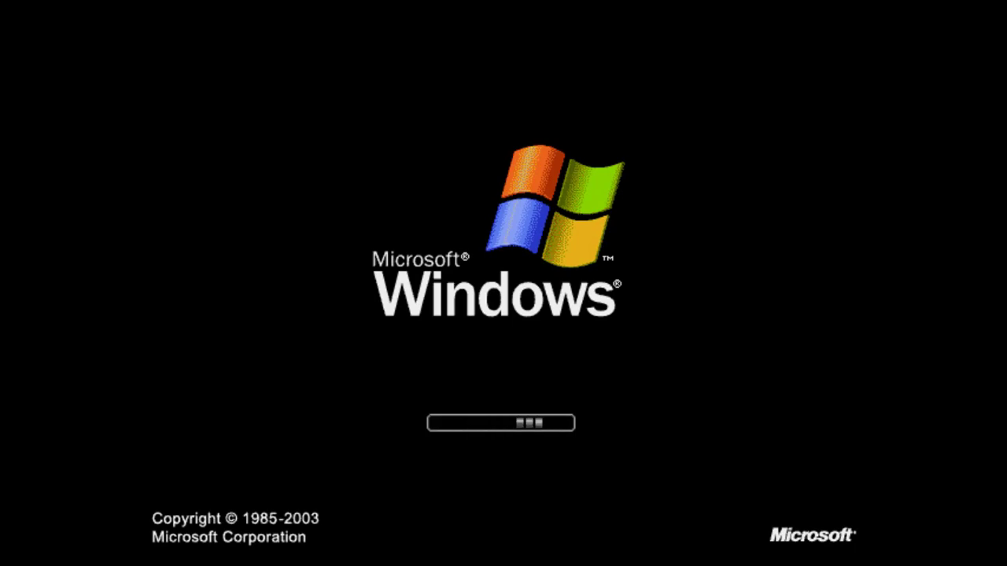
# Acknowledge the fatal 800b0101 time-sync error twice and close the System Setup Log each time.
pyautogui.click(283, 335)
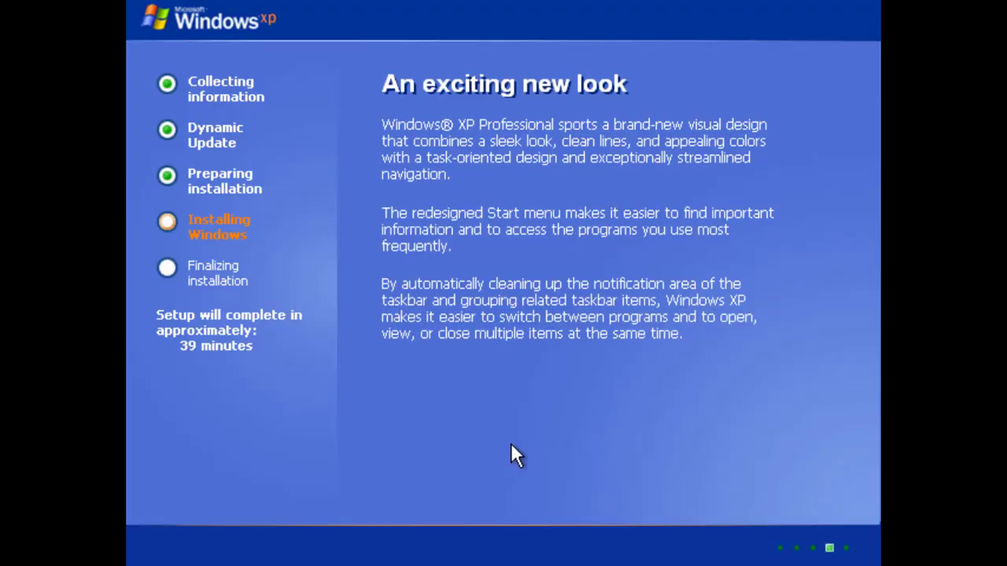
pyautogui.click(519, 393)
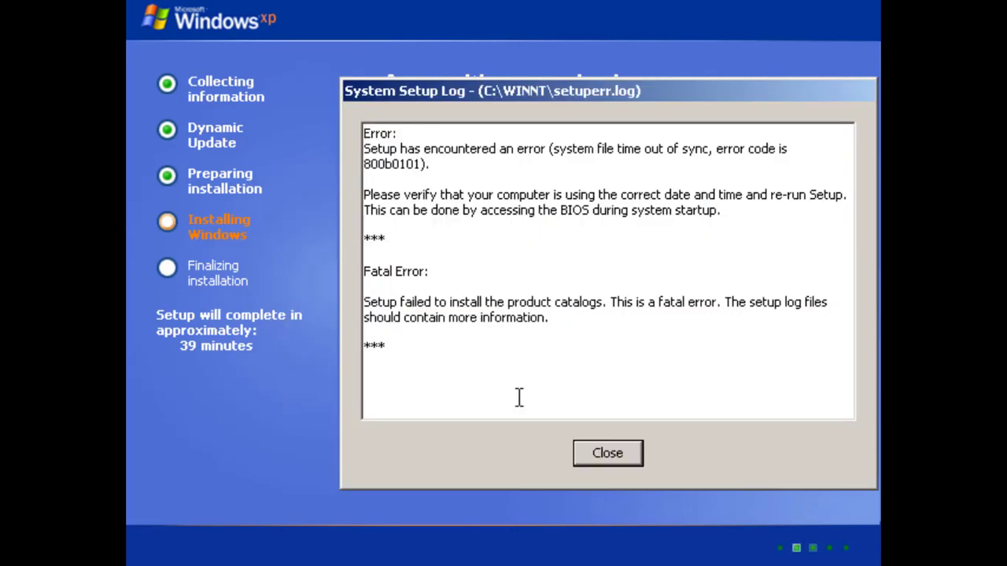
pyautogui.click(524, 342)
pyautogui.click(613, 454)
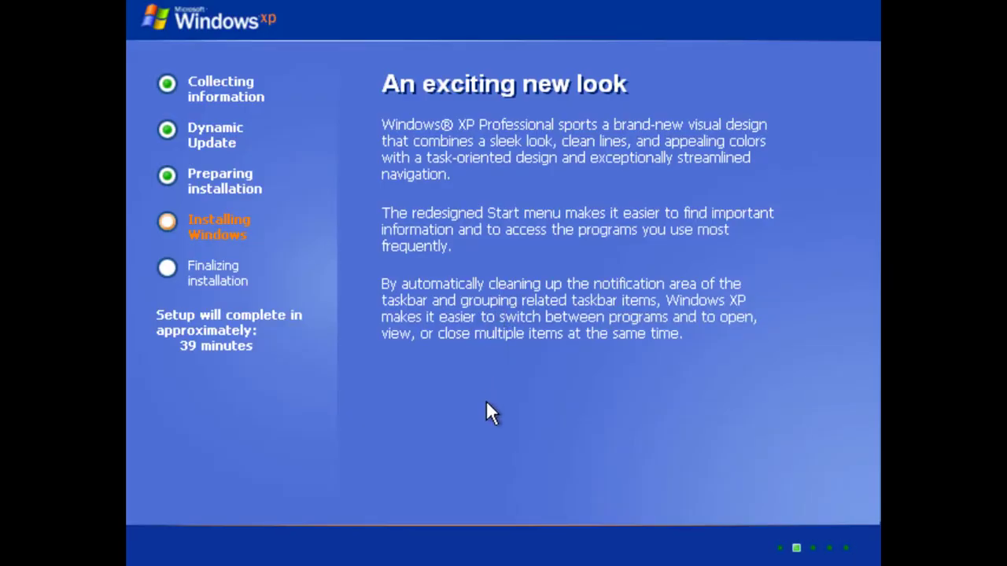
pyautogui.click(491, 390)
pyautogui.click(619, 445)
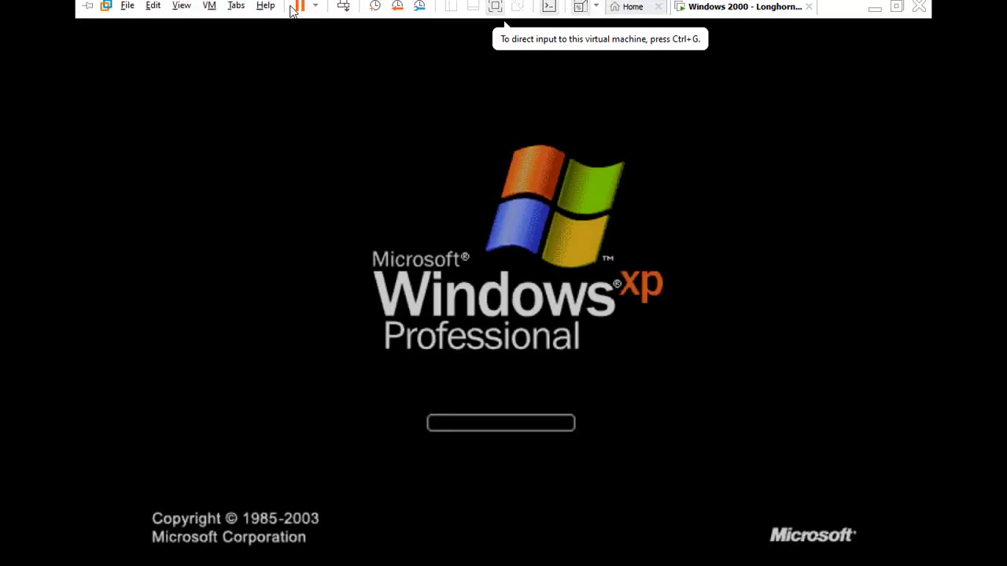
# Reset the VM, change the BIOS System Date day from 04 to 30, then save and reboot.
pyautogui.click(315, 9)
pyautogui.click(339, 146)
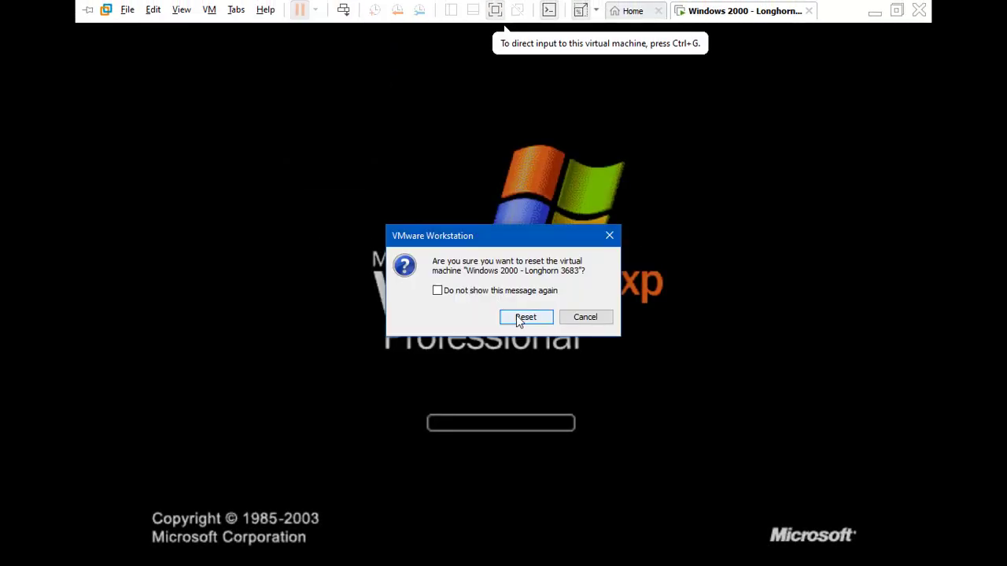
pyautogui.click(524, 317)
pyautogui.press('Return')
pyautogui.press('Tab')
pyautogui.write('30')
pyautogui.press('Tab')
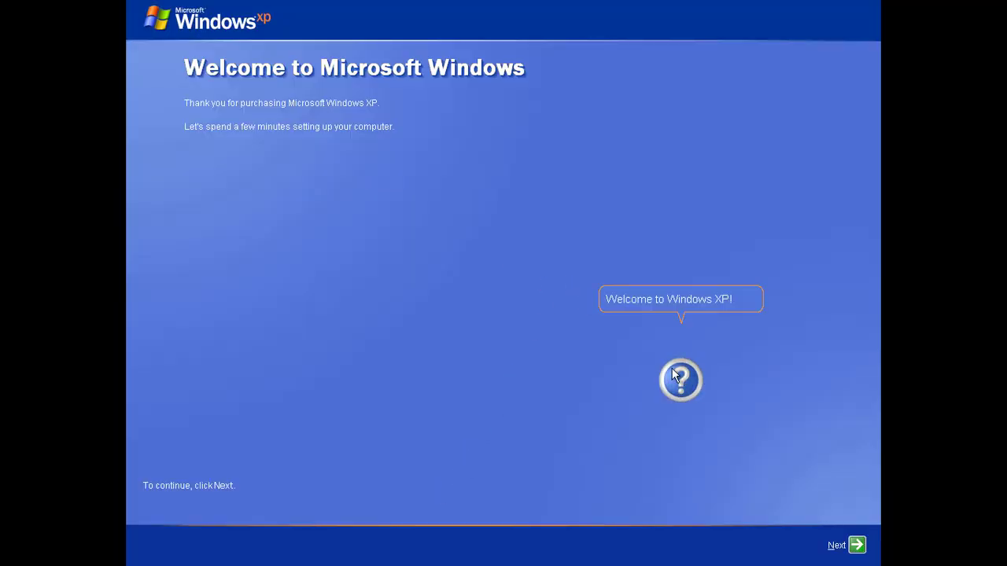
# Dismiss the help balloon, skip activation with 'remind me every few days', and finish setup.
pyautogui.click(678, 377)
pyautogui.click(430, 439)
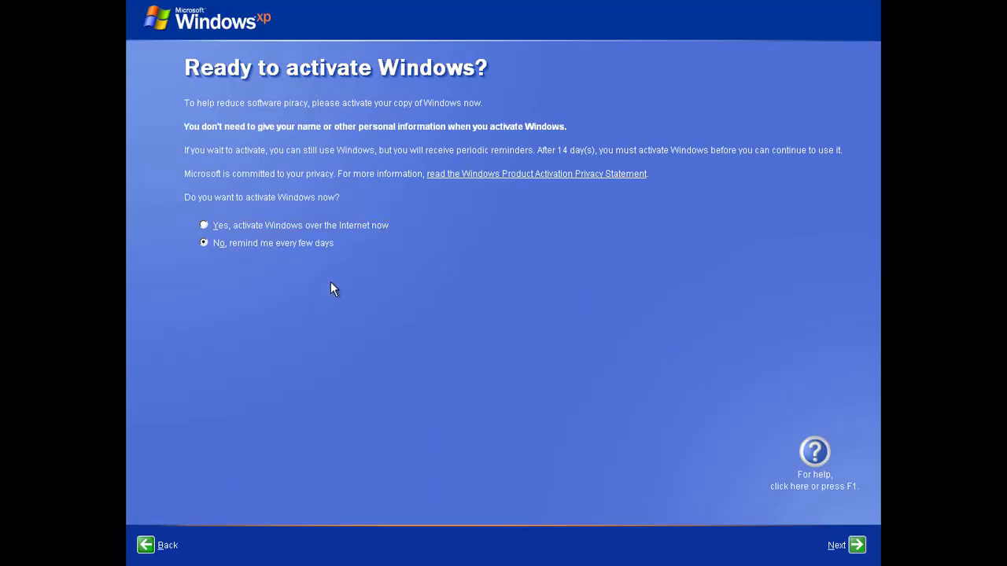
pyautogui.click(837, 545)
pyautogui.click(856, 545)
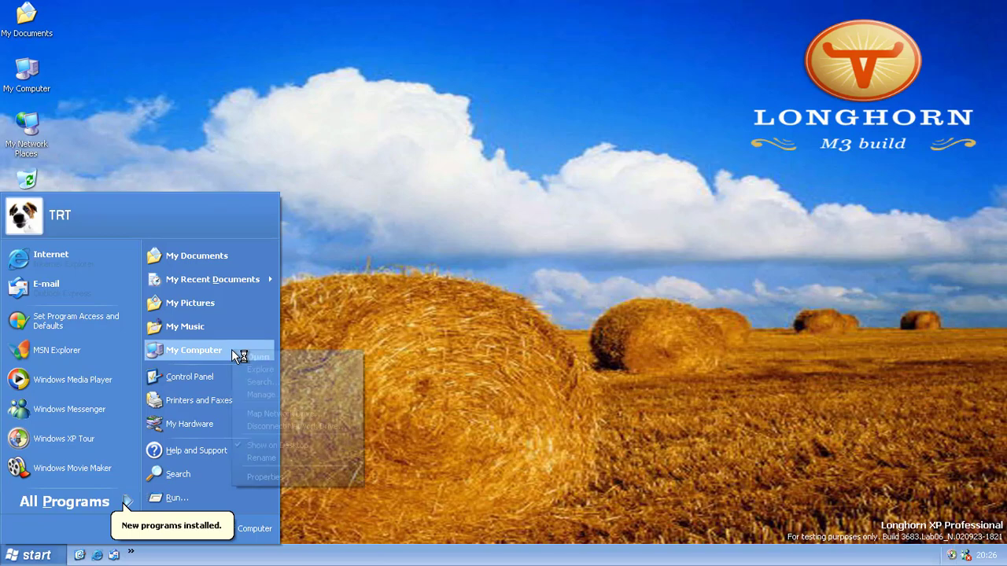
# Check System Properties and winver to confirm the guest is Version 6.0 Build 3683.
pyautogui.rightClick(231, 349)
pyautogui.click(290, 474)
pyautogui.press('super+r')
pyautogui.write('winver')
pyautogui.press('Return')
pyautogui.moveTo(181, 39); pyautogui.dragTo(610, 56)
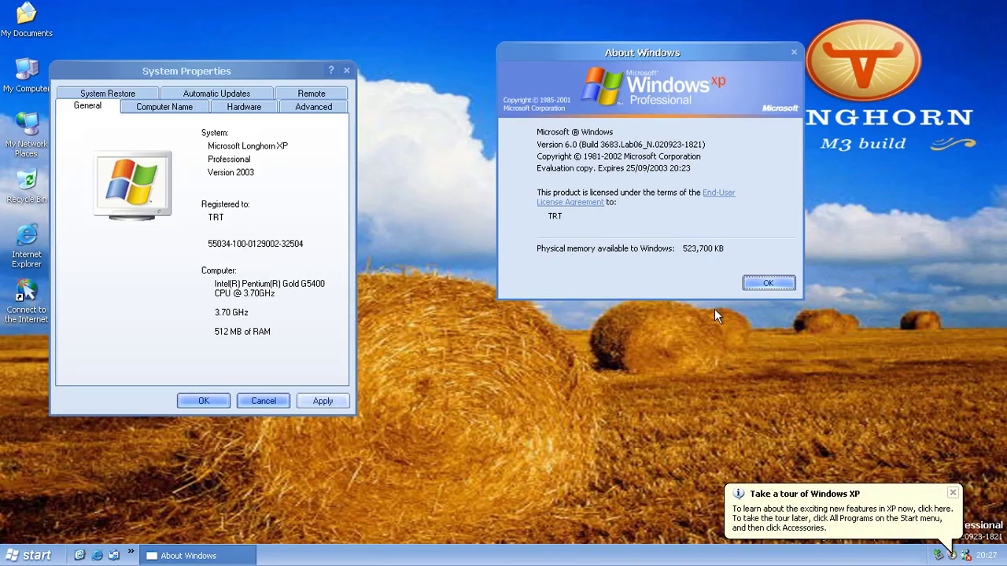
pyautogui.click(767, 284)
pyautogui.click(263, 401)
# Review the Sounds page of Sounds and Audio Devices in Control Panel, then close it.
pyautogui.press('super')
pyautogui.click(216, 375)
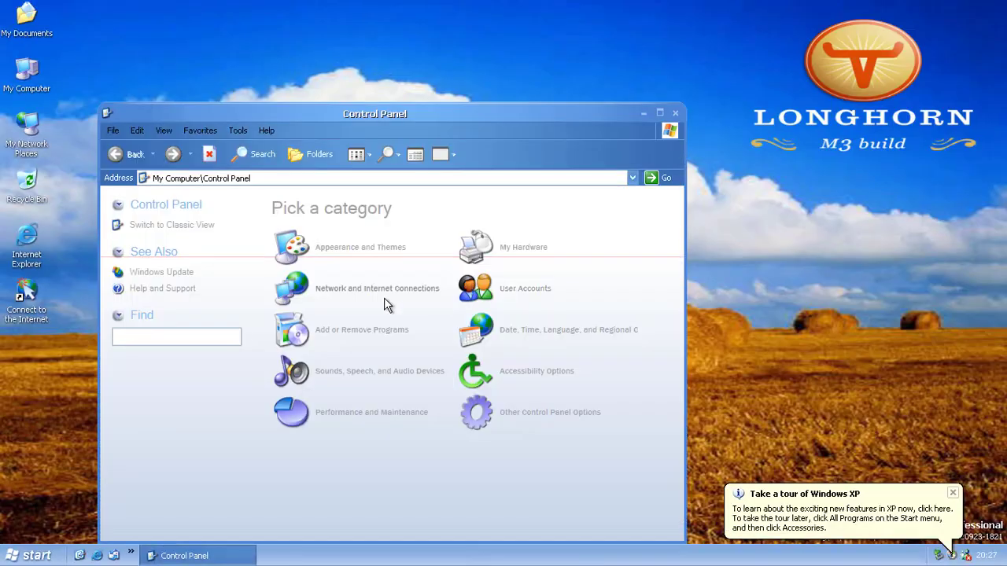
pyautogui.click(387, 347)
pyautogui.click(501, 348)
pyautogui.click(97, 54)
pyautogui.click(193, 338)
pyautogui.click(682, 89)
pyautogui.press('super+r')
# Launch Device Manager with devmgmt.msc and start a specific-location driver update for the sound device.
pyautogui.write('devmgmt.msc')
pyautogui.press('Return')
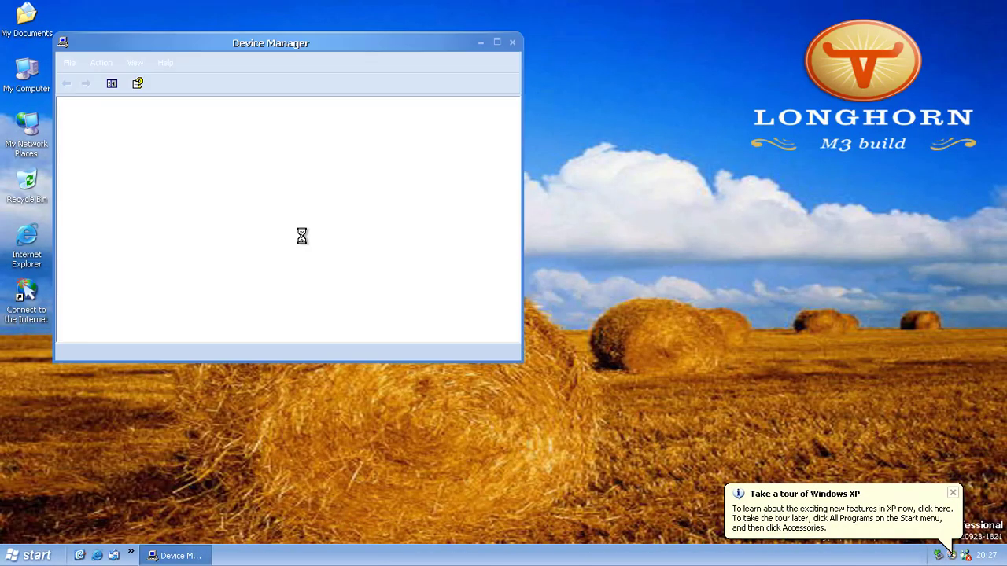
pyautogui.rightClick(190, 315)
pyautogui.click(251, 319)
pyautogui.click(322, 319)
pyautogui.click(336, 379)
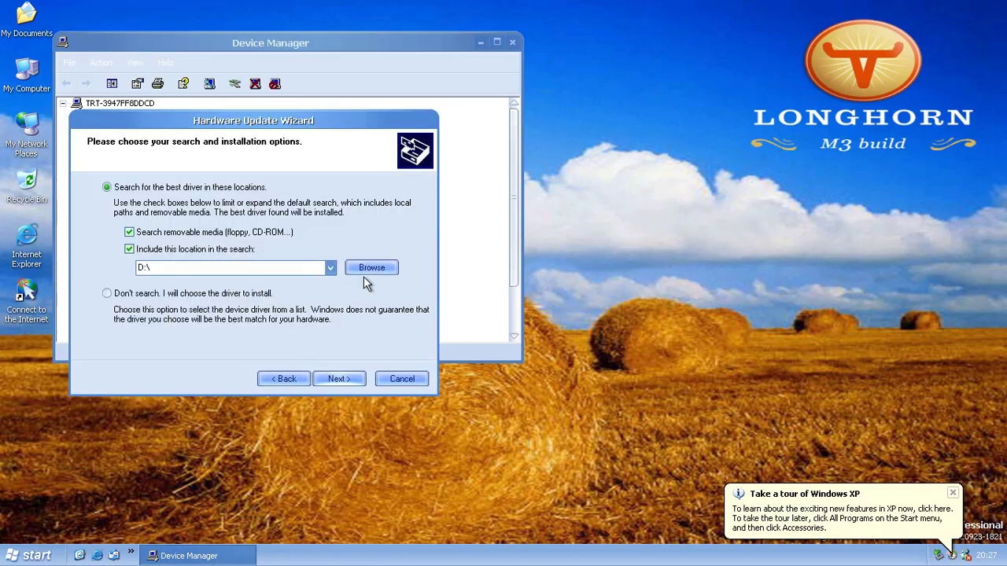
pyautogui.click(370, 268)
pyautogui.click(521, 369)
# Point the VM's virtual CD drive at the VMware drivers ISO in VM Settings.
pyautogui.click(210, 9)
pyautogui.click(374, 9)
pyautogui.press('Escape')
pyautogui.click(209, 10)
pyautogui.click(246, 196)
pyautogui.click(283, 113)
pyautogui.click(626, 518)
# Browse to D:\Audio and install the VMware VMaudio driver version 5.10.0.3502.
pyautogui.click(370, 269)
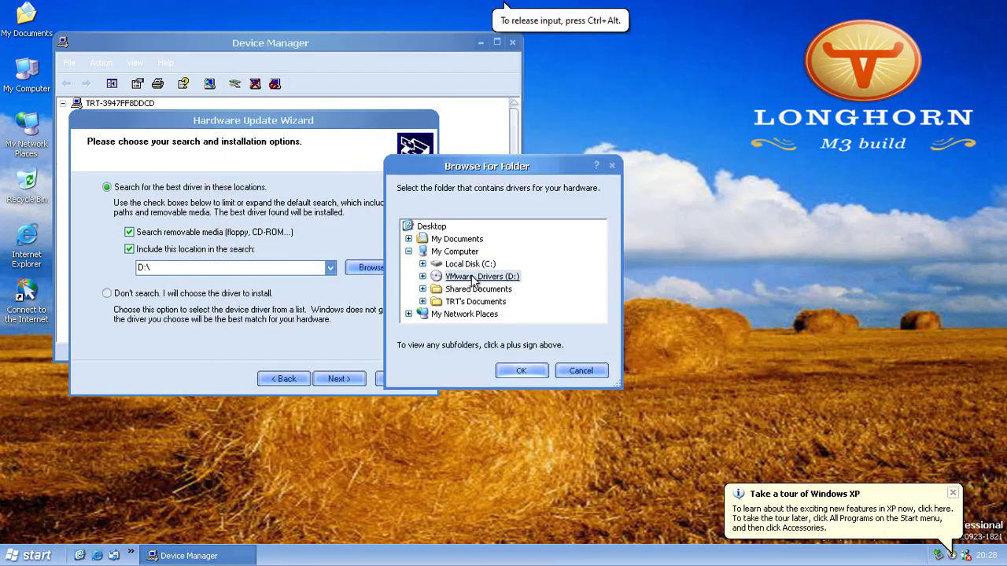
pyautogui.doubleClick(482, 277)
pyautogui.click(490, 236)
pyautogui.click(521, 371)
pyautogui.press('Return')
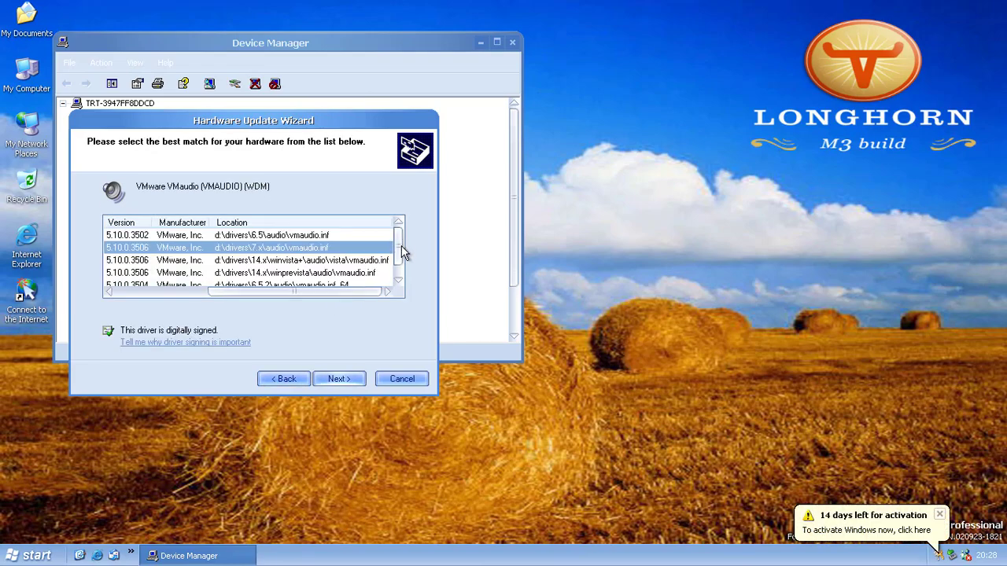
pyautogui.click(398, 280)
pyautogui.click(330, 235)
pyautogui.click(334, 378)
pyautogui.click(337, 379)
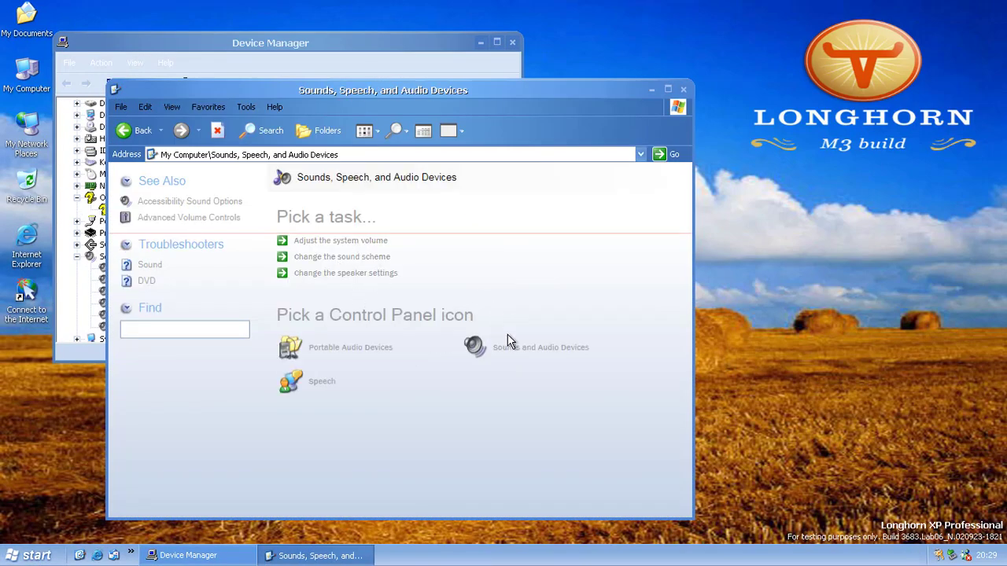
# On the Sounds tab, switch the sound scheme to Windows Default without saving the old one.
pyautogui.click(511, 341)
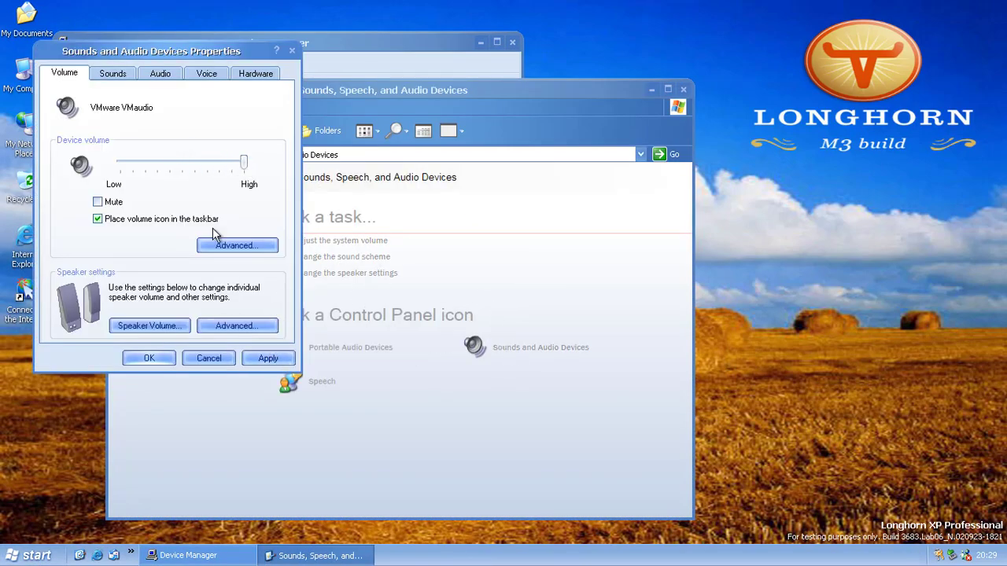
pyautogui.click(129, 93)
pyautogui.click(126, 297)
pyautogui.scroll(-5, 291, 263)
pyautogui.click(126, 290)
pyautogui.click(292, 162)
pyautogui.click(243, 193)
pyautogui.click(506, 320)
# Play the Asterisk and New Mail Notification sounds, keep Windows Default, and apply.
pyautogui.click(232, 344)
pyautogui.scroll(-5, 292, 281)
pyautogui.click(135, 273)
pyautogui.click(232, 344)
pyautogui.scroll(-4, 235, 275)
pyautogui.click(118, 249)
pyautogui.scroll(-2, 281, 254)
pyautogui.click(268, 160)
pyautogui.click(263, 185)
pyautogui.click(166, 378)
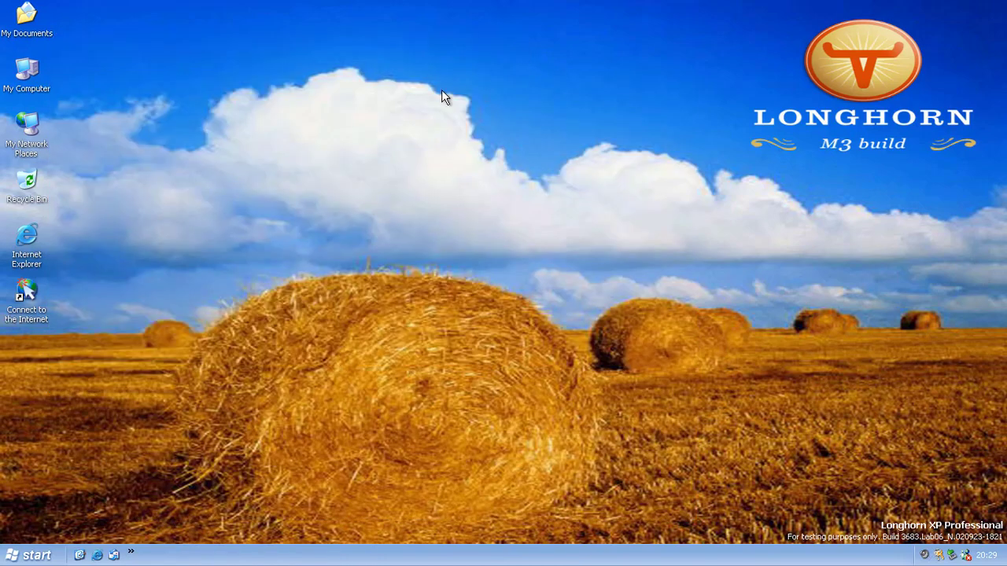
# Open Display Properties from the desktop shortcut menu and move on to the taskbar settings.
pyautogui.click(32, 556)
pyautogui.click(32, 555)
pyautogui.click(32, 555)
pyautogui.rightClick(273, 166)
pyautogui.click(331, 261)
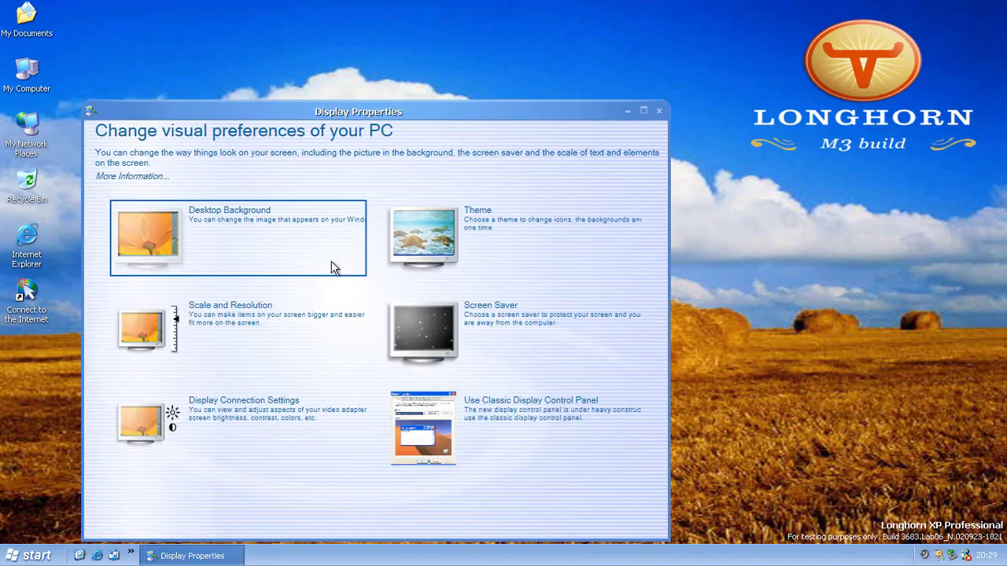
pyautogui.click(485, 425)
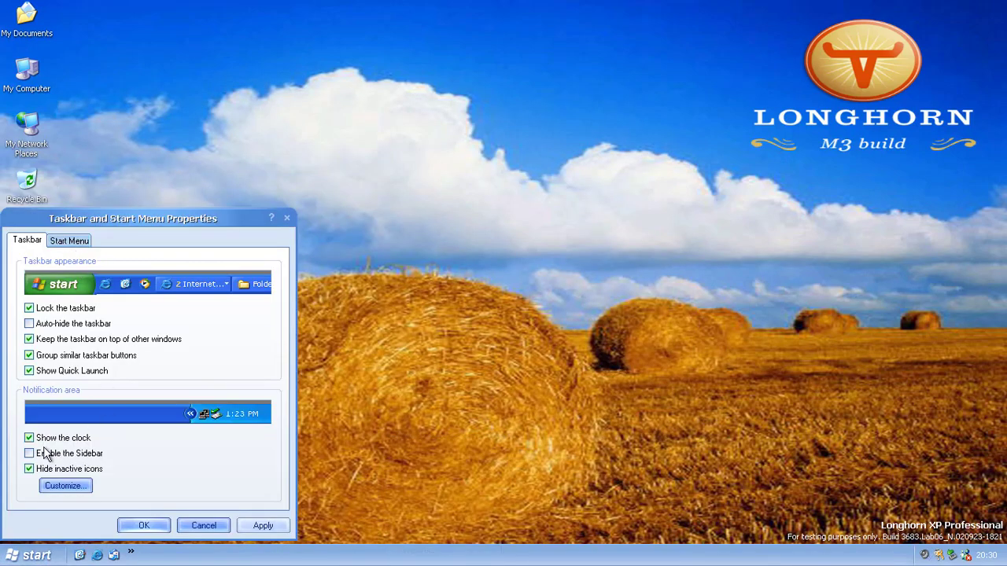
# Enable the Sidebar and add the Clock and desktop switcher tiles.
pyautogui.click(29, 453)
pyautogui.click(144, 526)
pyautogui.click(961, 10)
pyautogui.click(888, 90)
pyautogui.click(978, 84)
# Switch through Desktops 2 and 4, settling on the moon-wallpaper Desktop 3.
pyautogui.click(954, 56)
pyautogui.click(978, 84)
pyautogui.click(924, 86)
pyautogui.rightClick(936, 277)
pyautogui.moveTo(967, 335)
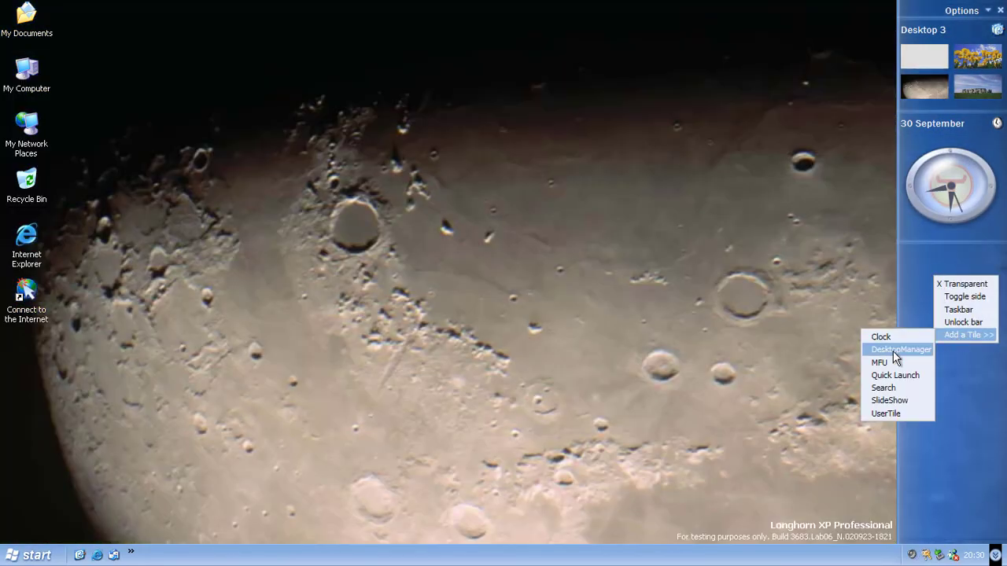